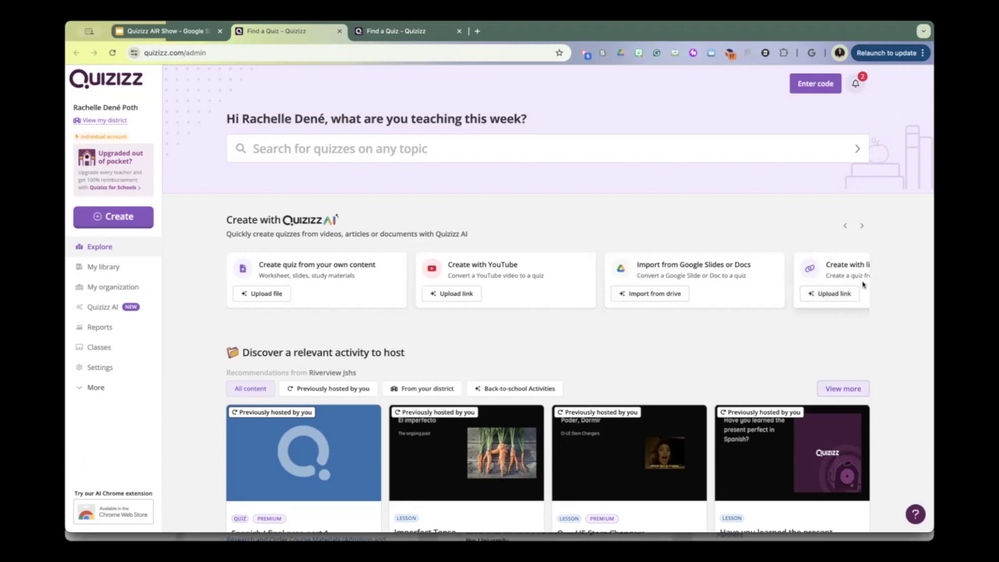
Advance the AI quiz-creation carousel, then go to the Quizizz AI creation page
click(862, 227)
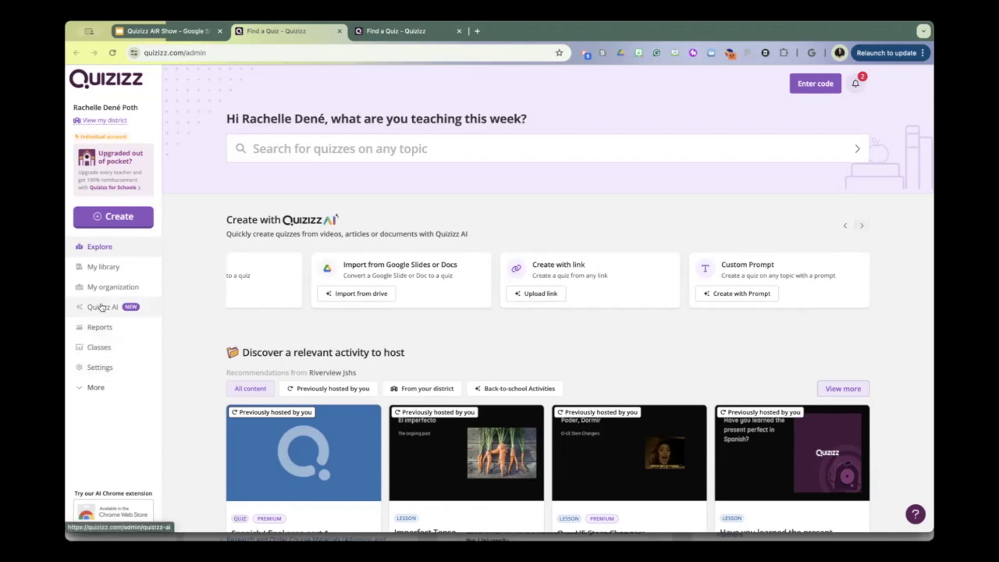
click(101, 307)
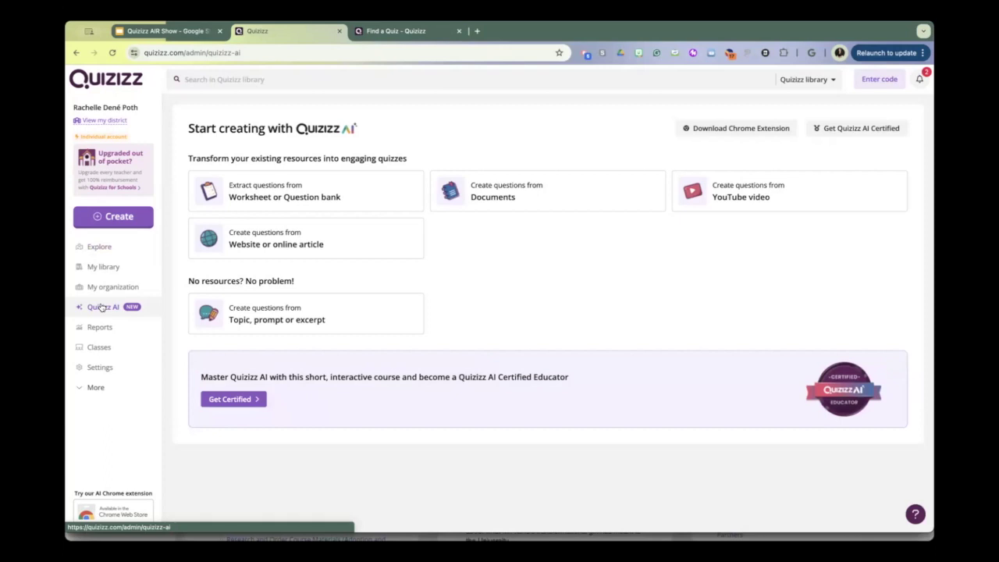
Go through Classes to My library and open the Photosynthesis Quiz
click(100, 348)
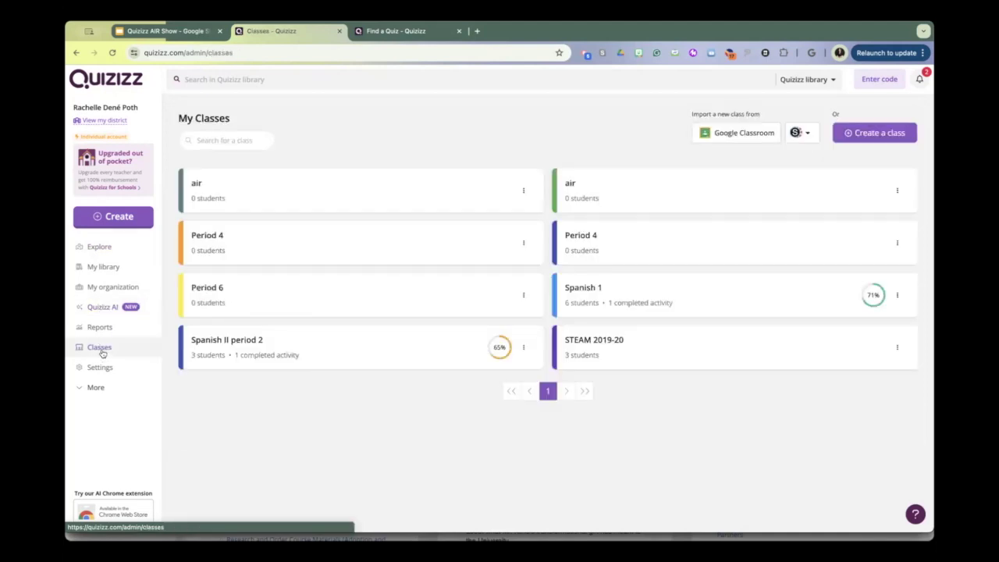
click(104, 268)
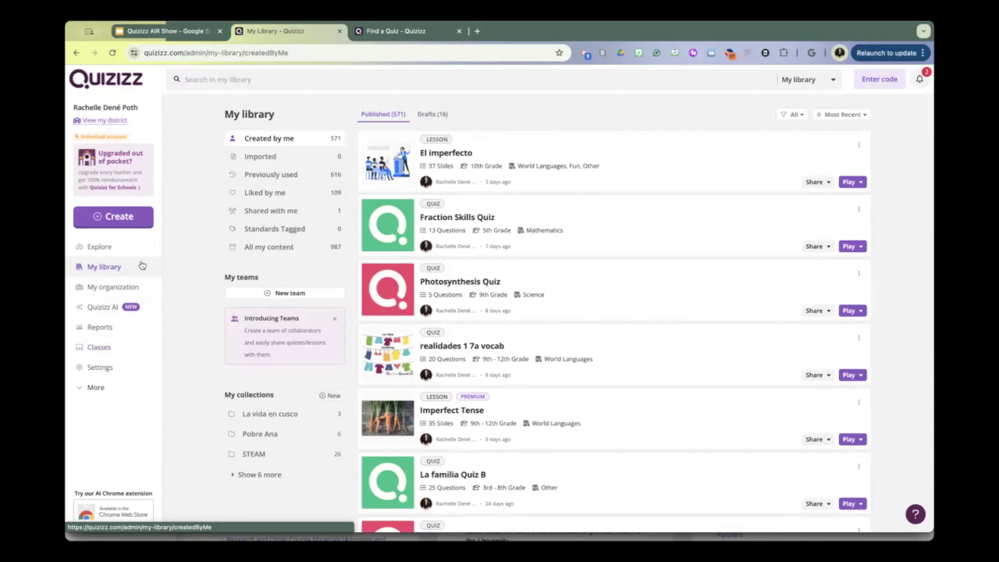
scroll(582, 297, down, 3)
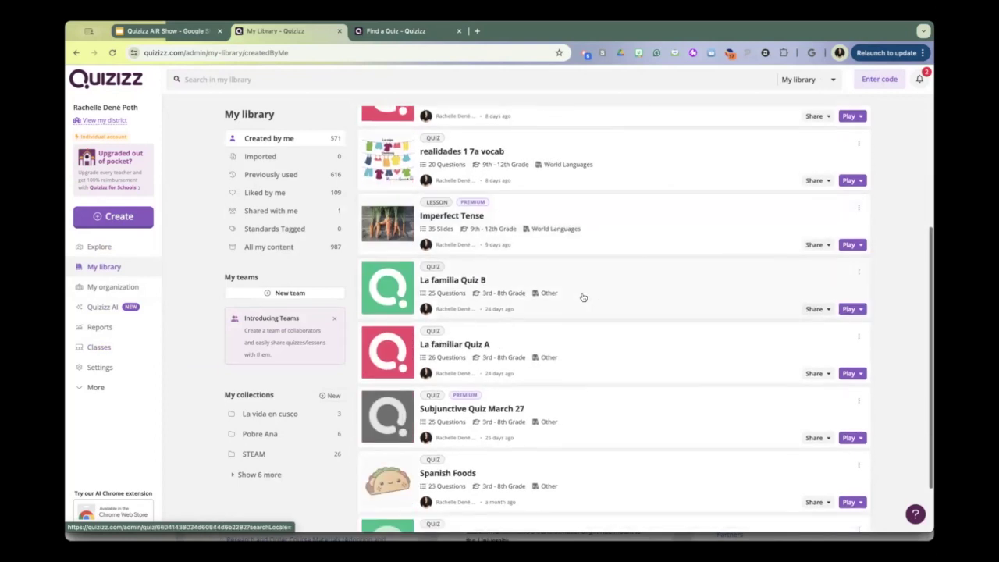
scroll(582, 296, down, 3)
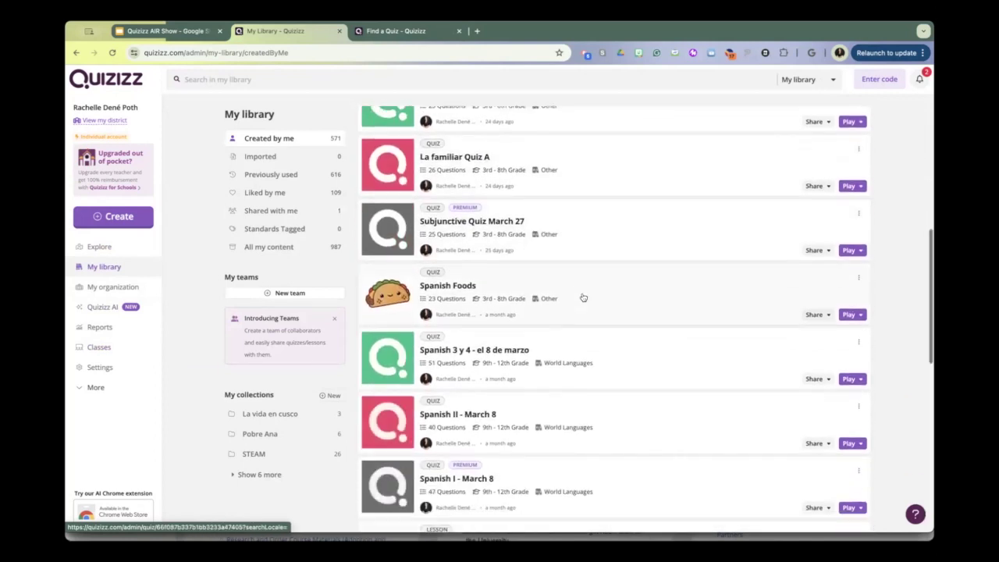
scroll(582, 297, down, 3)
scroll(582, 297, up, 7)
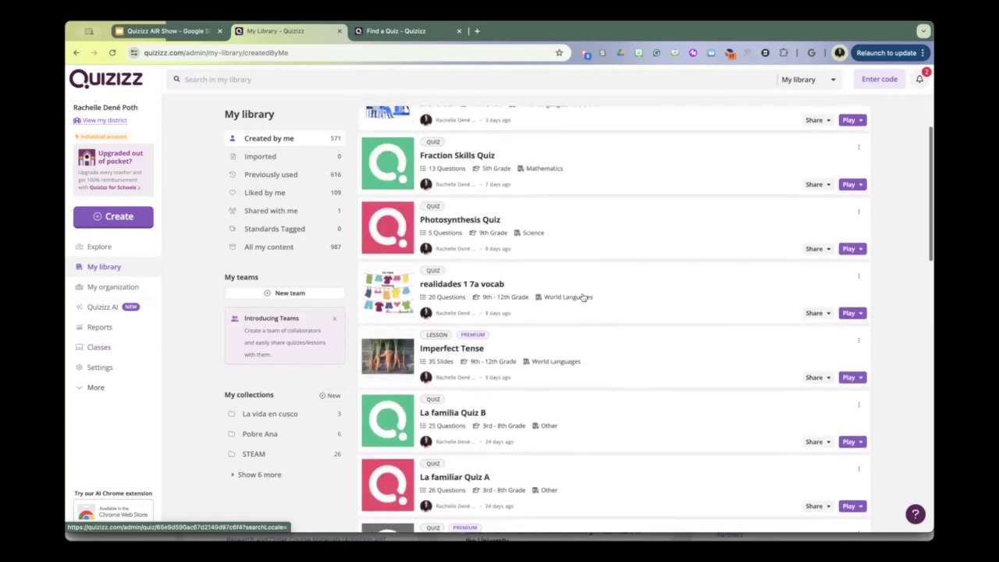
scroll(583, 297, up, 2)
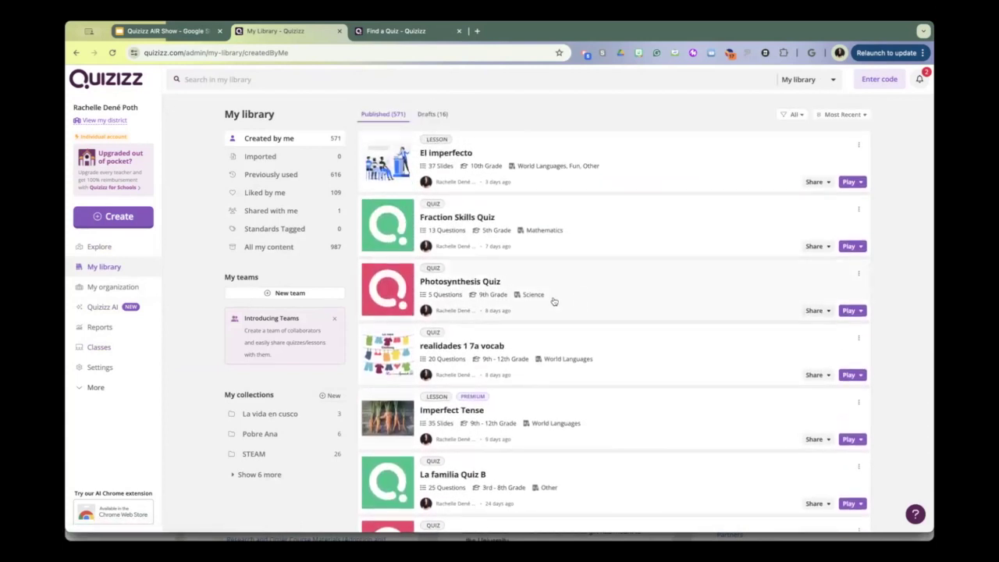
click(553, 301)
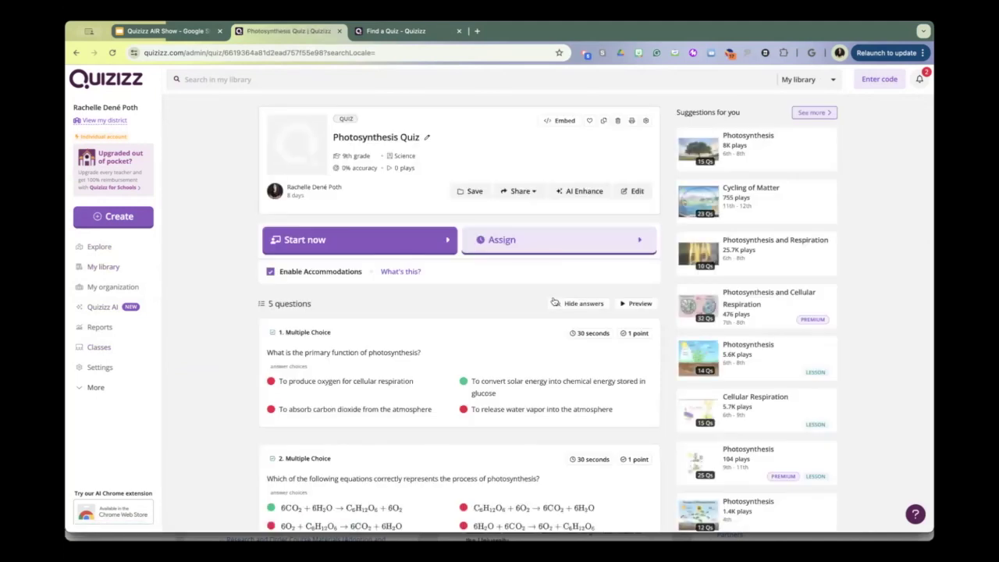
Hide the quiz's answers and read the Enable Accommodations explanation
click(553, 301)
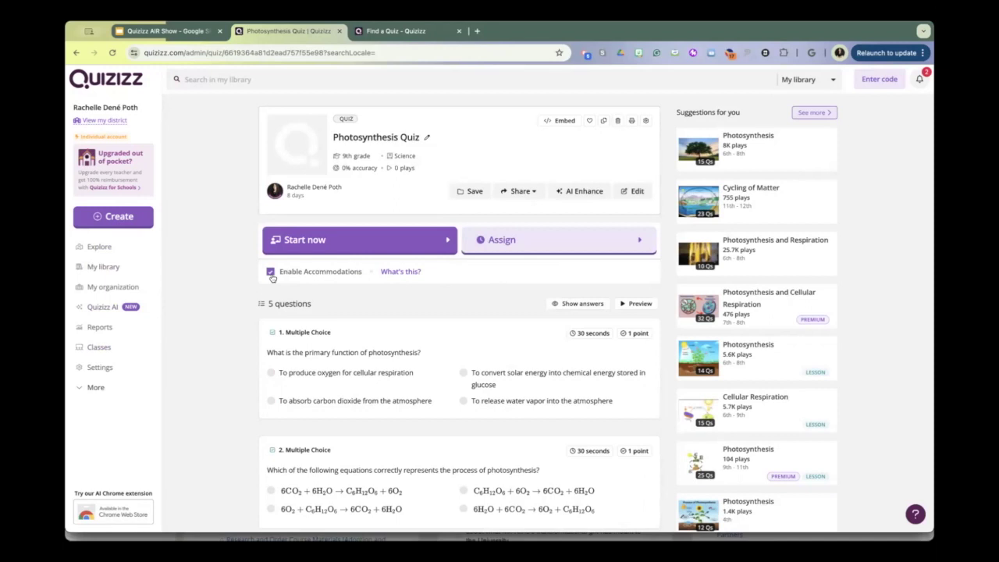
click(419, 273)
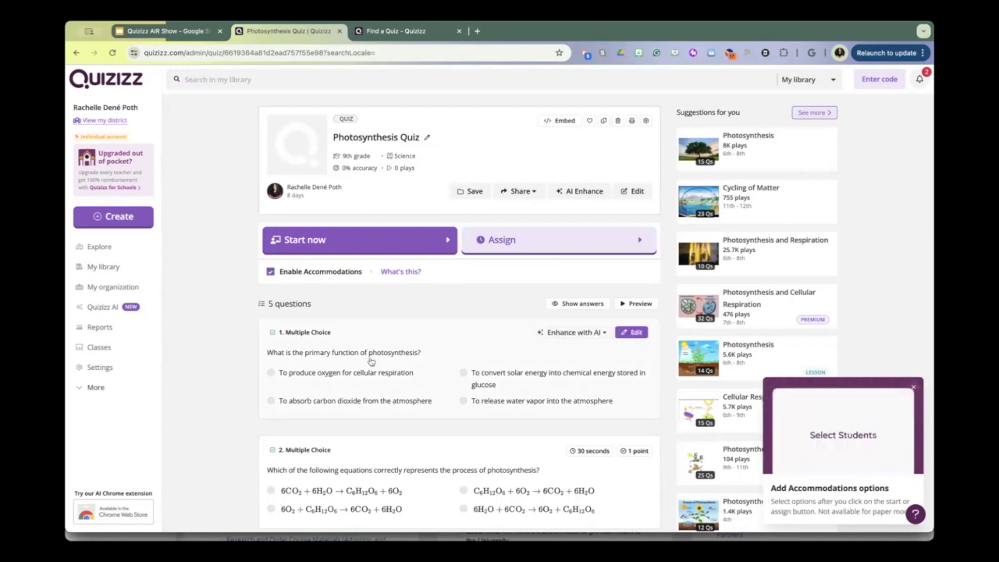
scroll(371, 361, down, 1)
scroll(371, 361, down, 1)
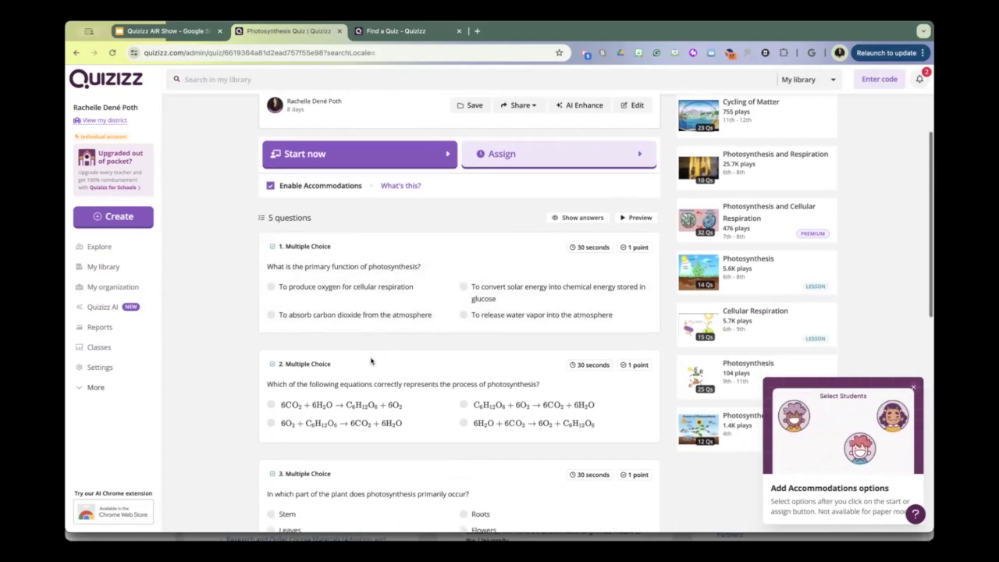
scroll(371, 361, down, 4)
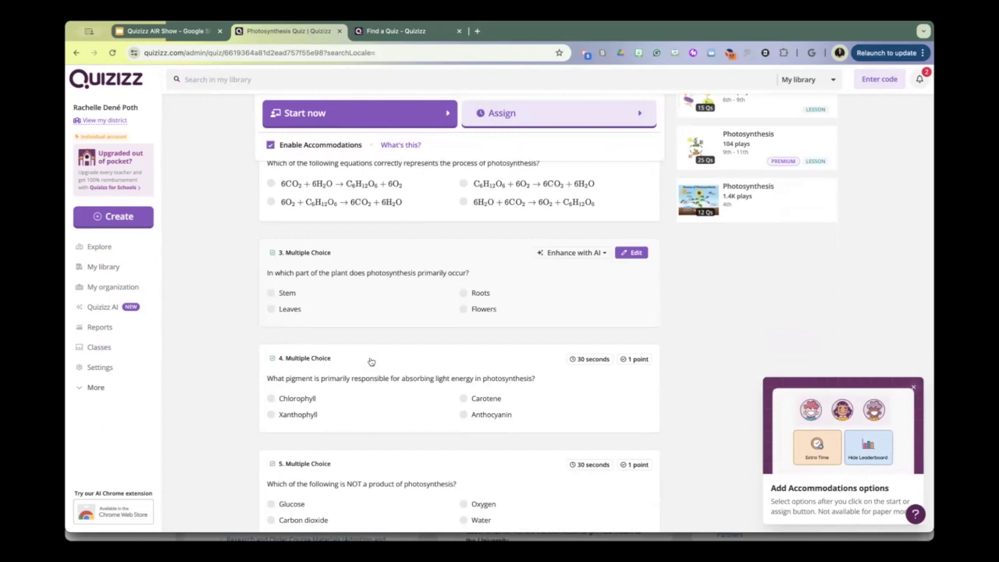
scroll(370, 360, up, 3)
scroll(371, 361, down, 4)
scroll(371, 361, down, 3)
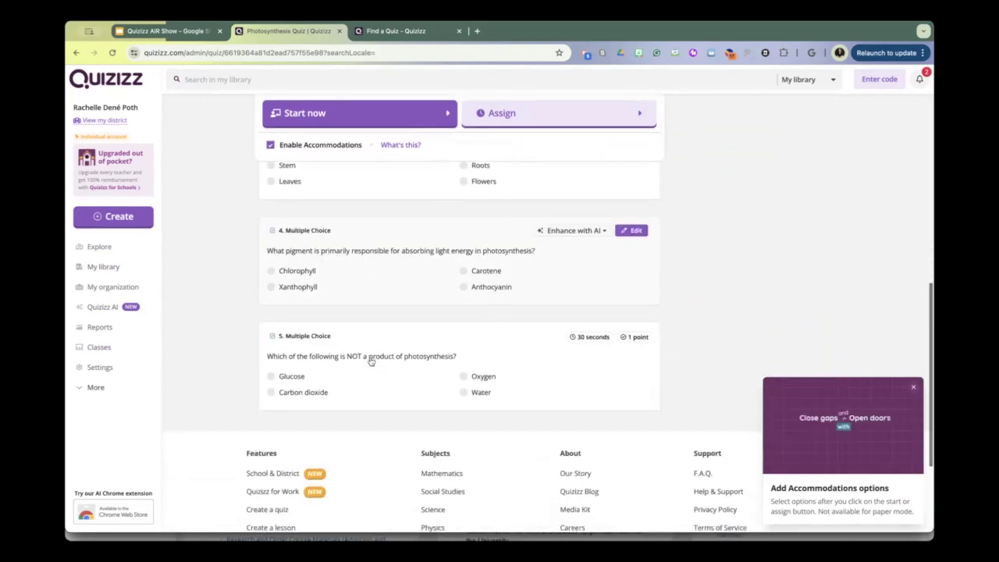
scroll(371, 361, up, 8)
scroll(371, 360, up, 1)
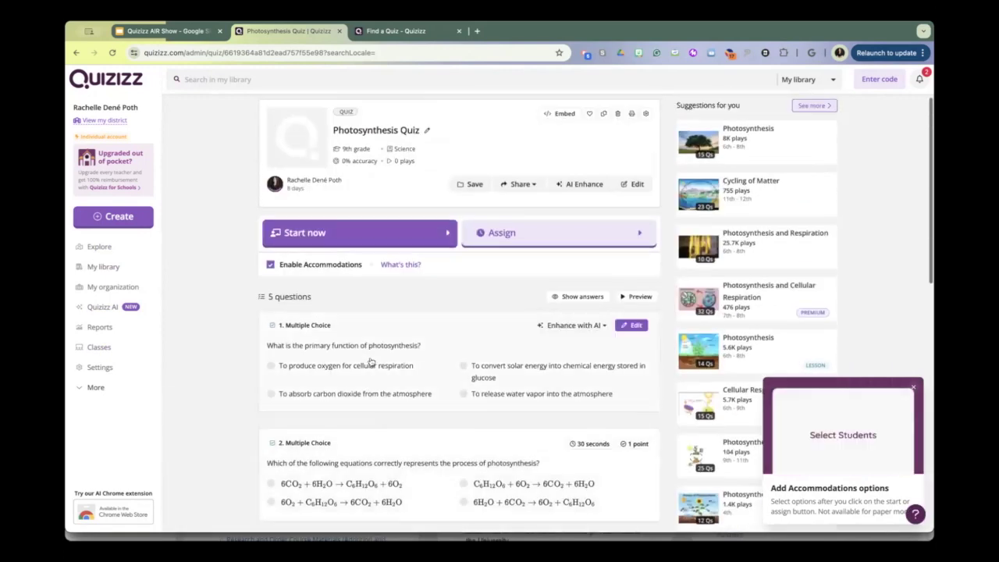
Start a session and load the STEAM 2019-20 class's accommodation groups
click(375, 234)
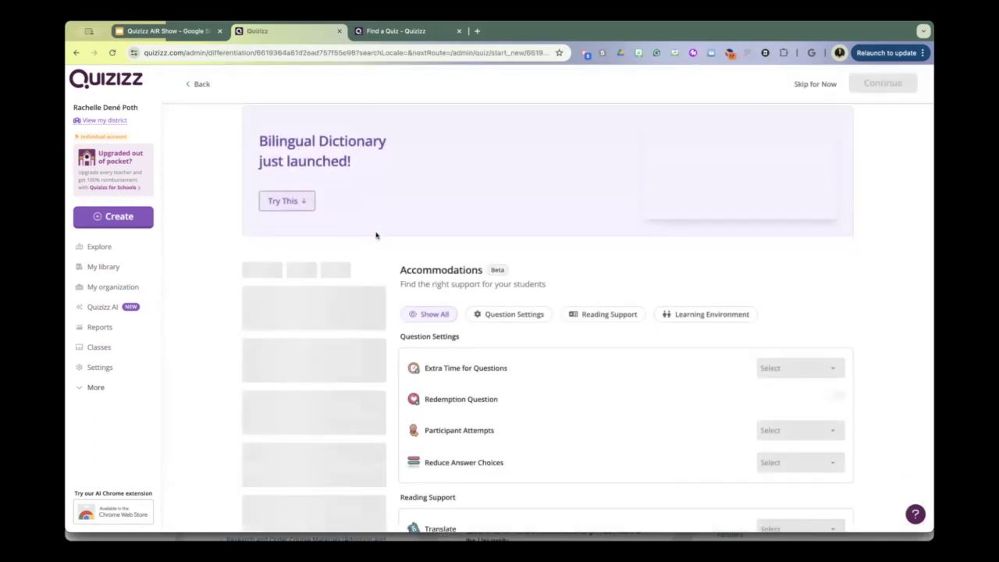
scroll(322, 316, down, 2)
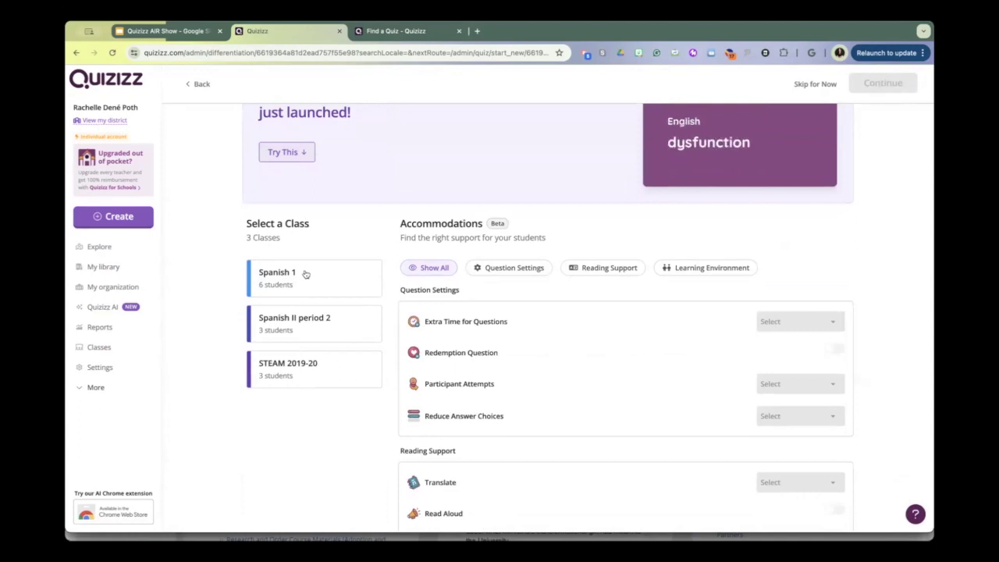
click(303, 372)
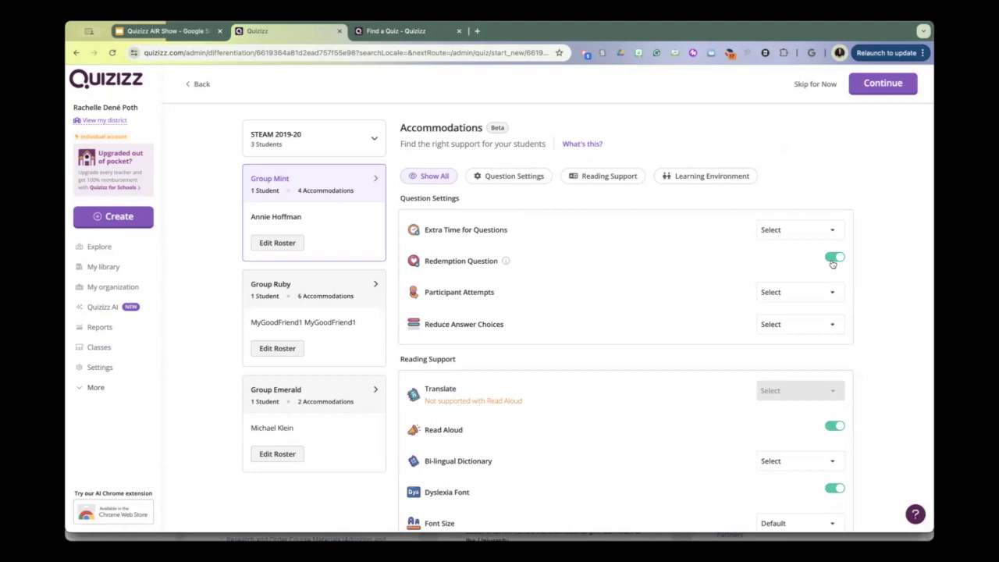
Set Group Mint's Bi-lingual Dictionary to Spanish
scroll(832, 263, down, 3)
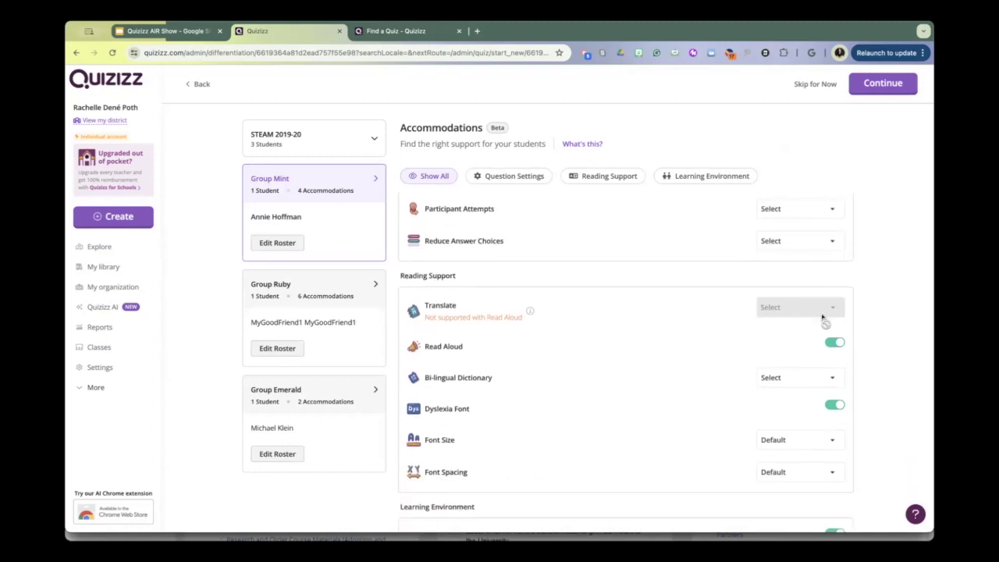
scroll(820, 344, down, 1)
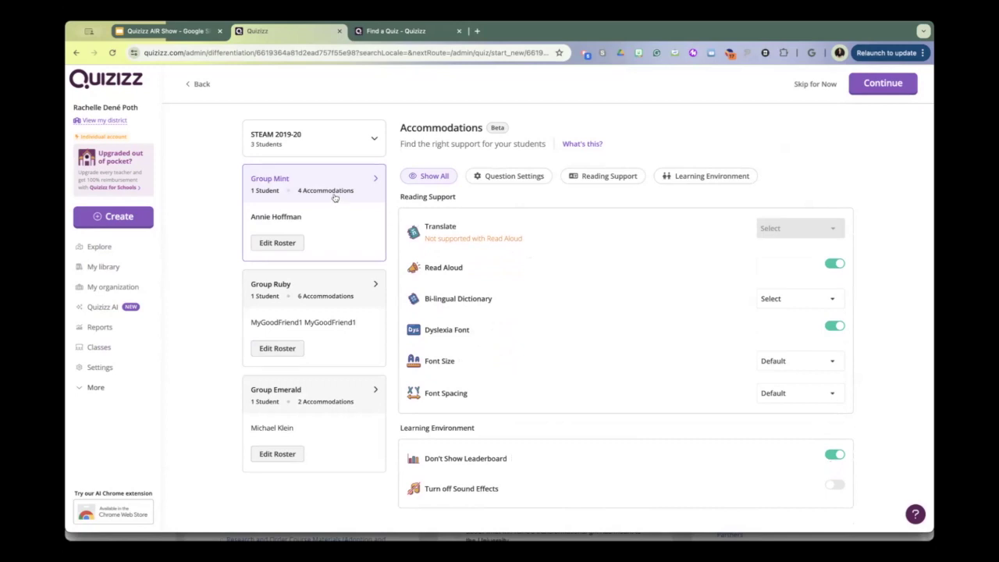
click(831, 302)
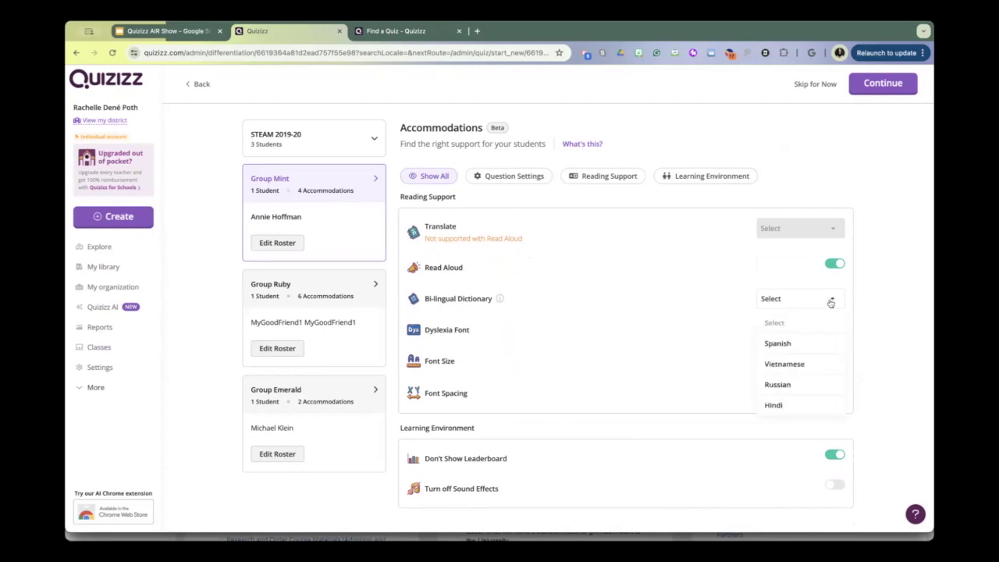
click(804, 343)
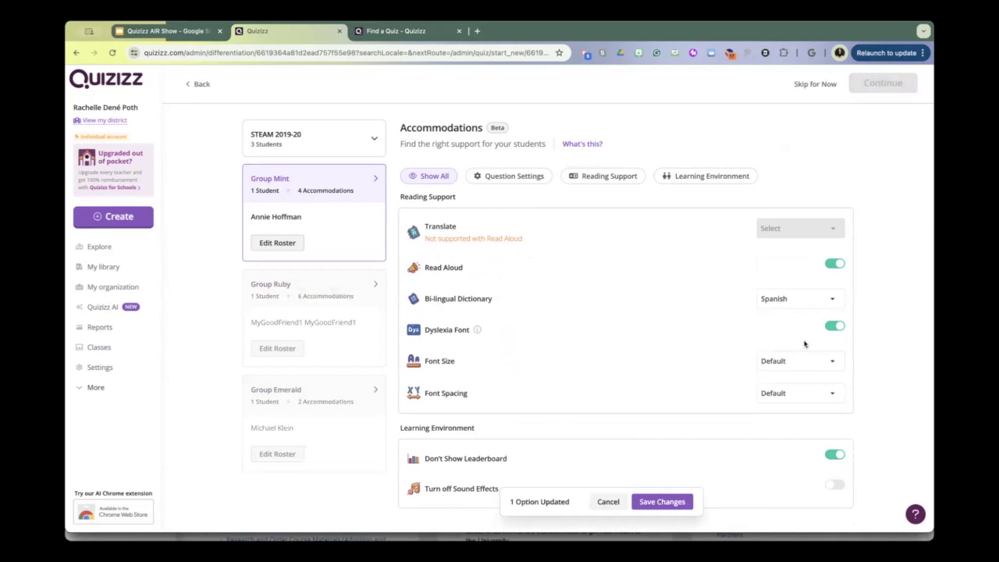
Remove the student from Group Mint, delete the empty group, and select the ungrouped student
click(283, 242)
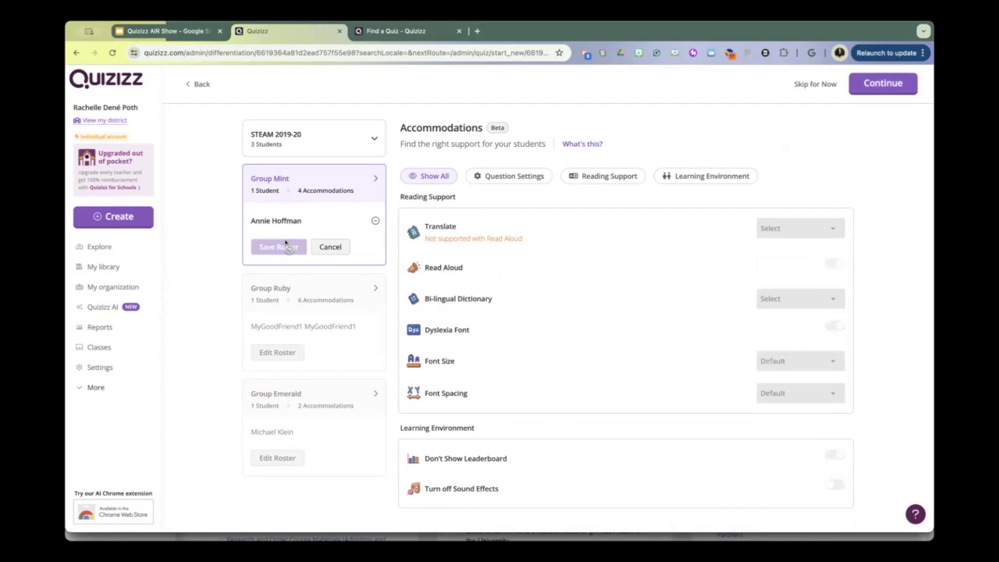
click(376, 221)
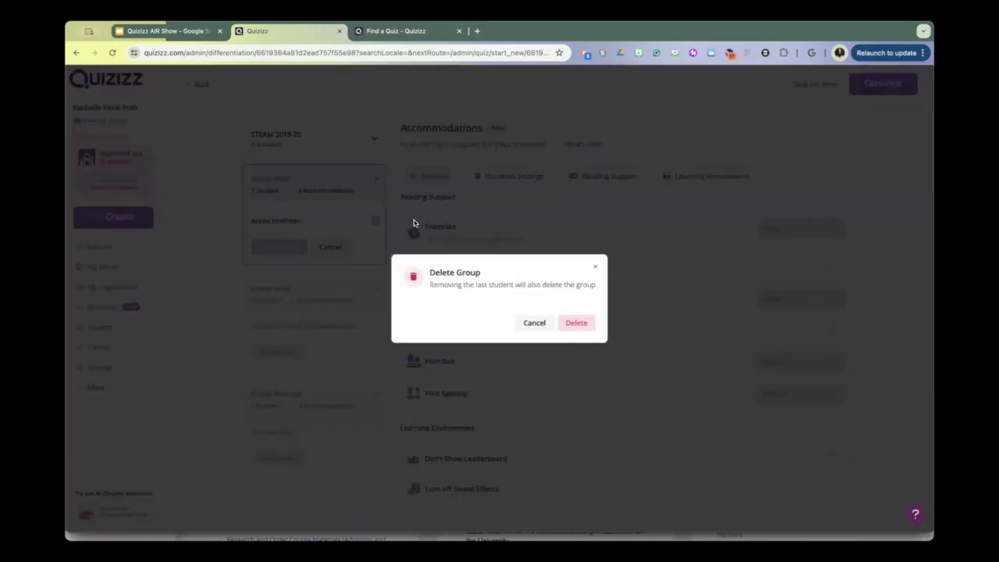
click(582, 324)
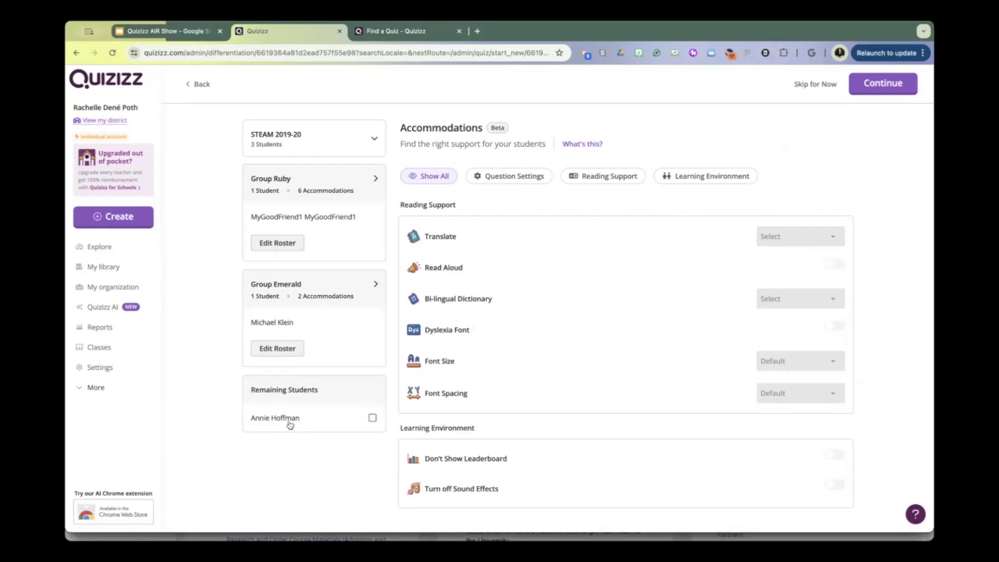
click(372, 418)
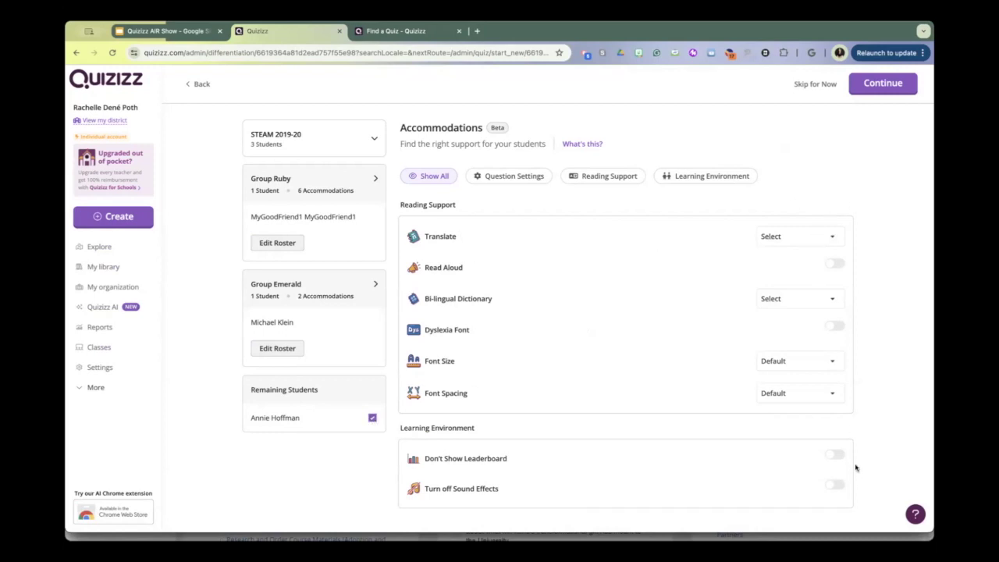
Give the student Dyslexia Font, Medium font size and spacing, sound off, and save as a new group
click(828, 301)
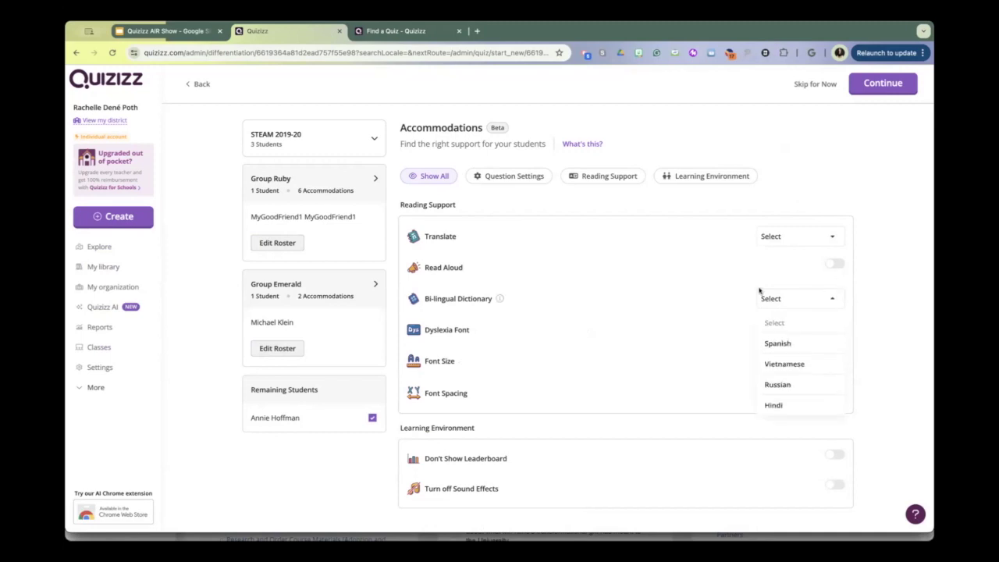
click(761, 292)
click(835, 327)
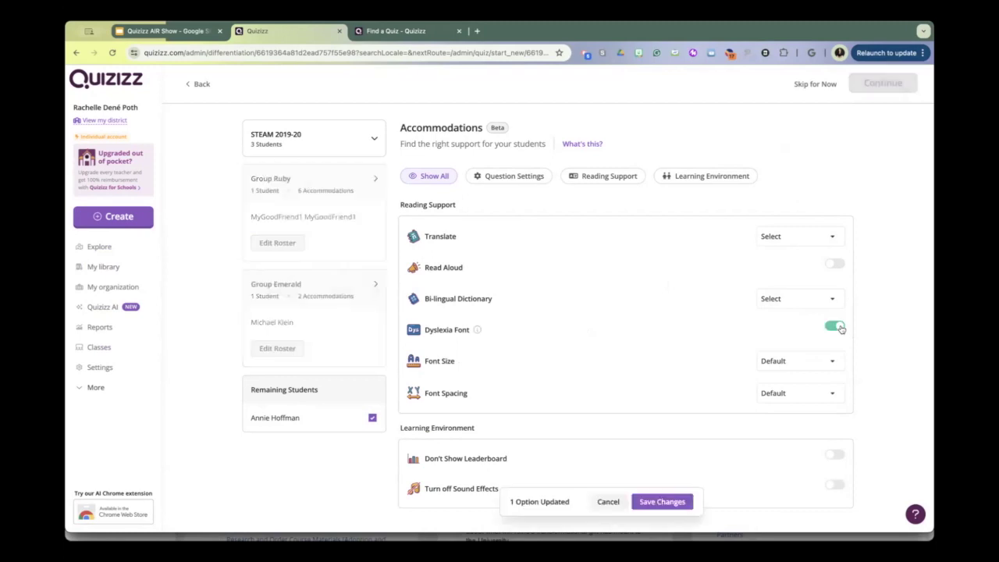
click(829, 363)
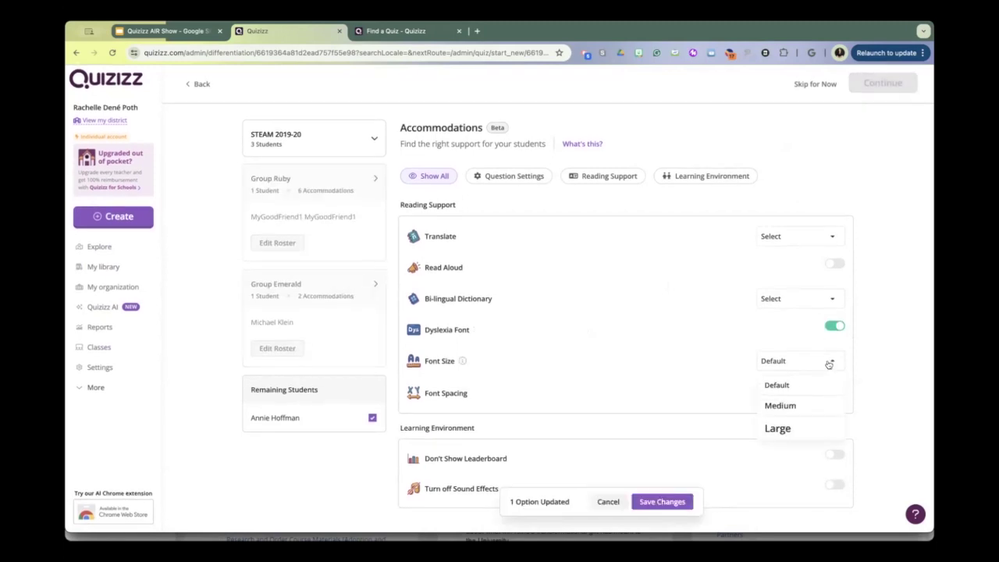
click(808, 406)
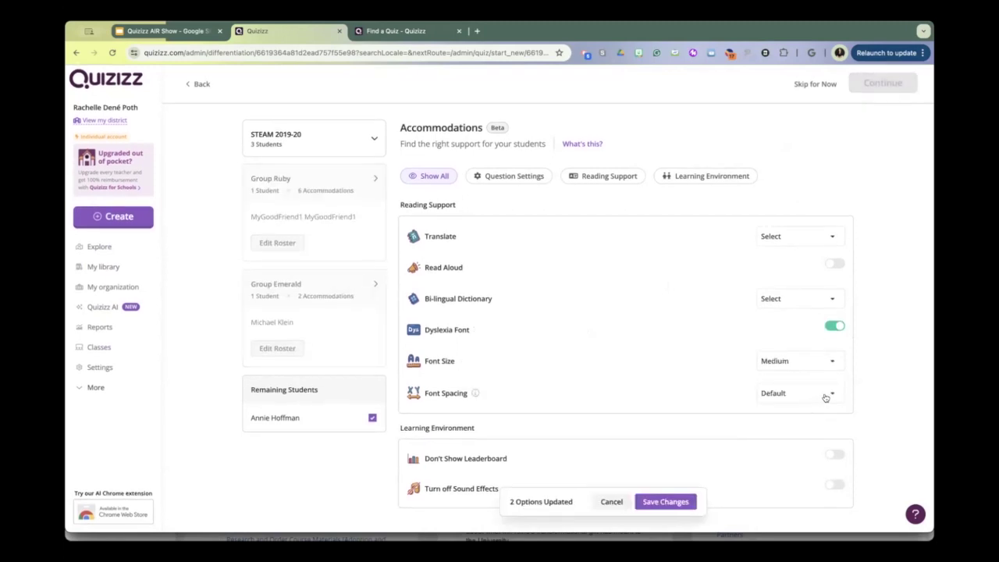
click(825, 396)
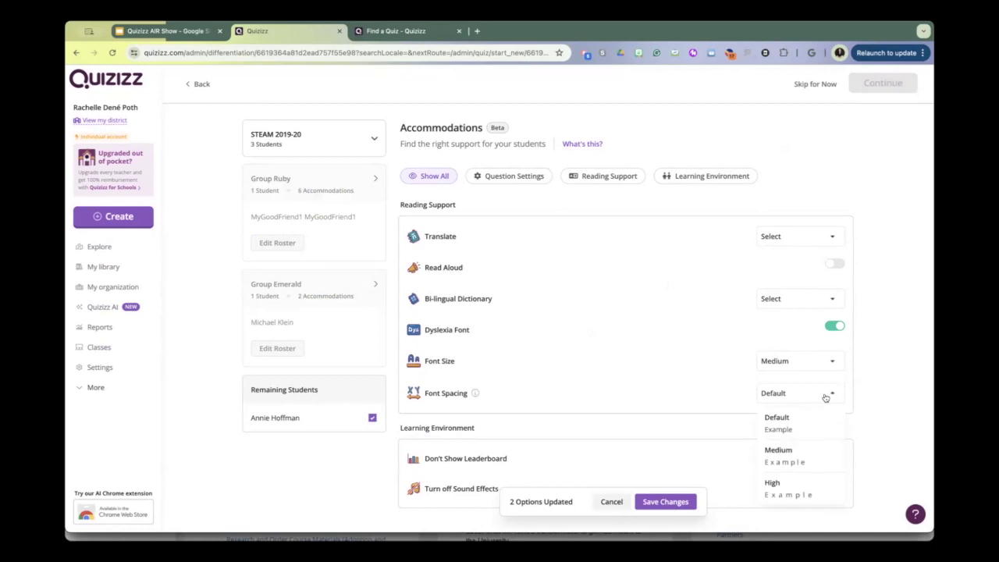
click(807, 451)
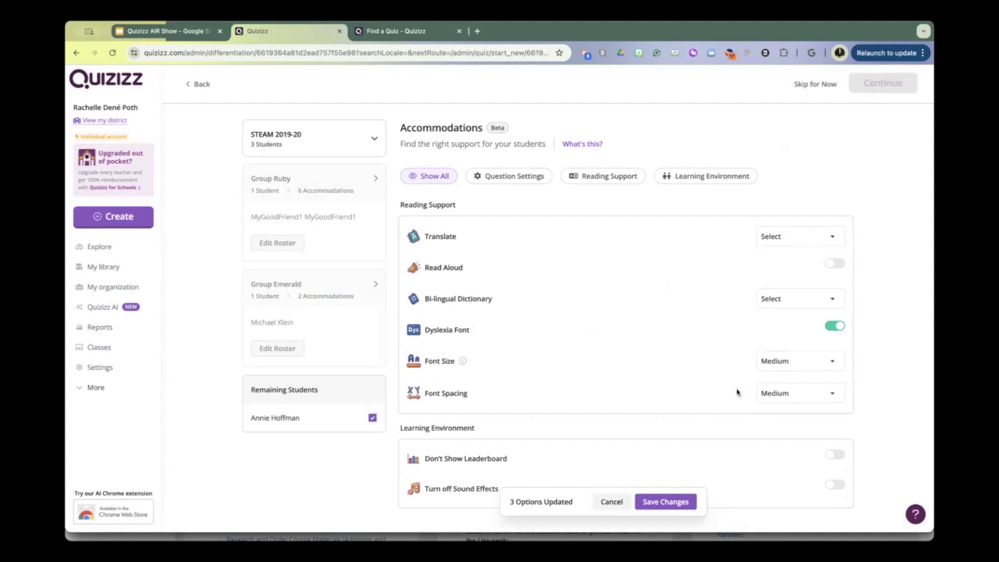
click(837, 486)
click(665, 502)
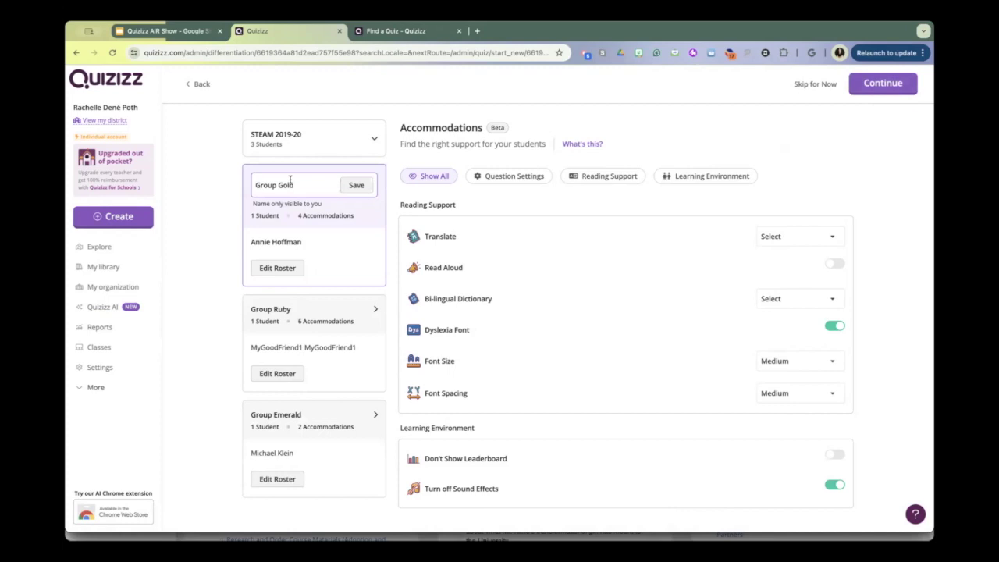
Replace 'Gold' with 'Purple' in the group name and save it
double_click(280, 185)
text(Purple)
click(356, 186)
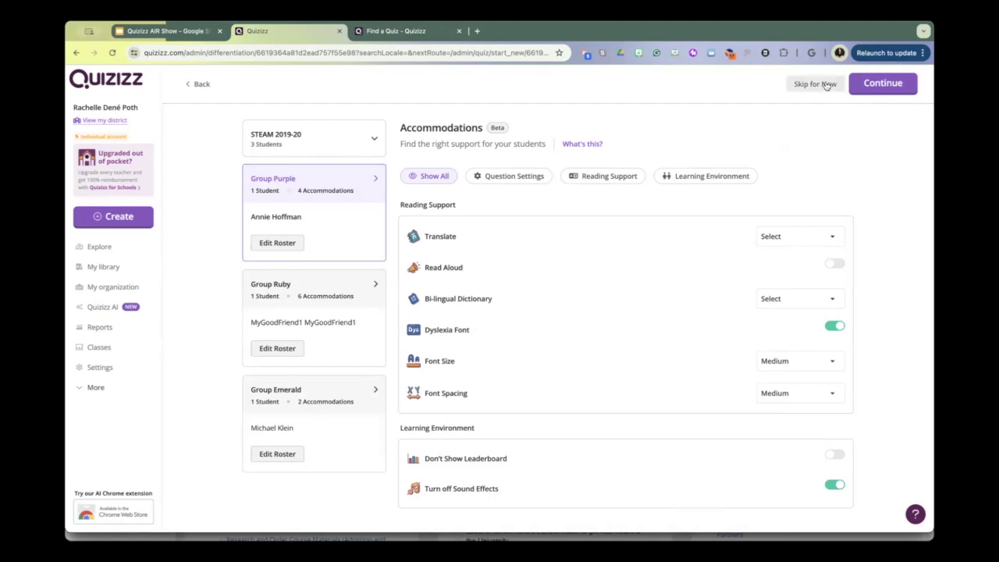
Continue from the Accommodations page to the Classic Mode game setup
click(907, 86)
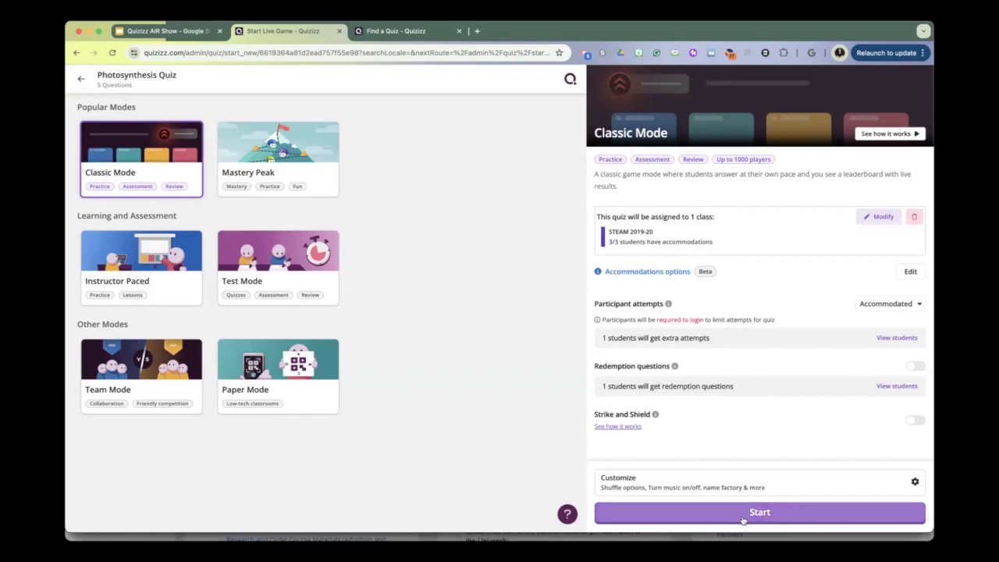
Start the live Classic game, then enlarge and close the join QR code
click(743, 518)
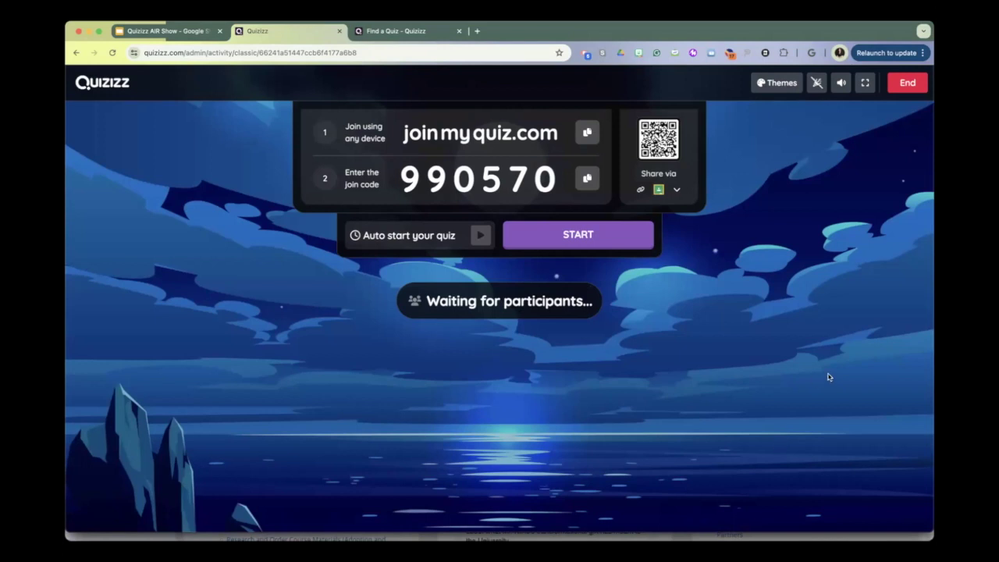
click(670, 160)
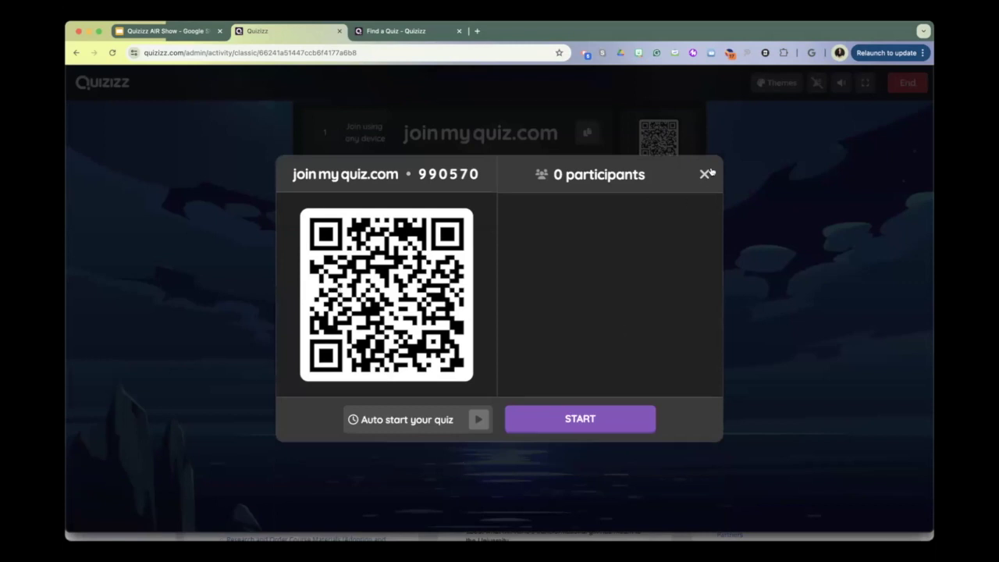
click(706, 172)
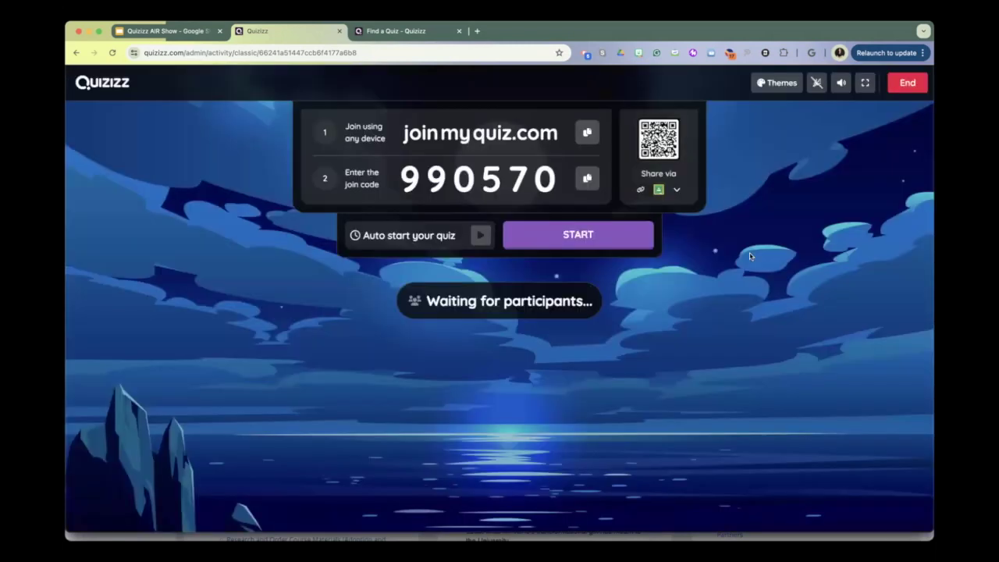